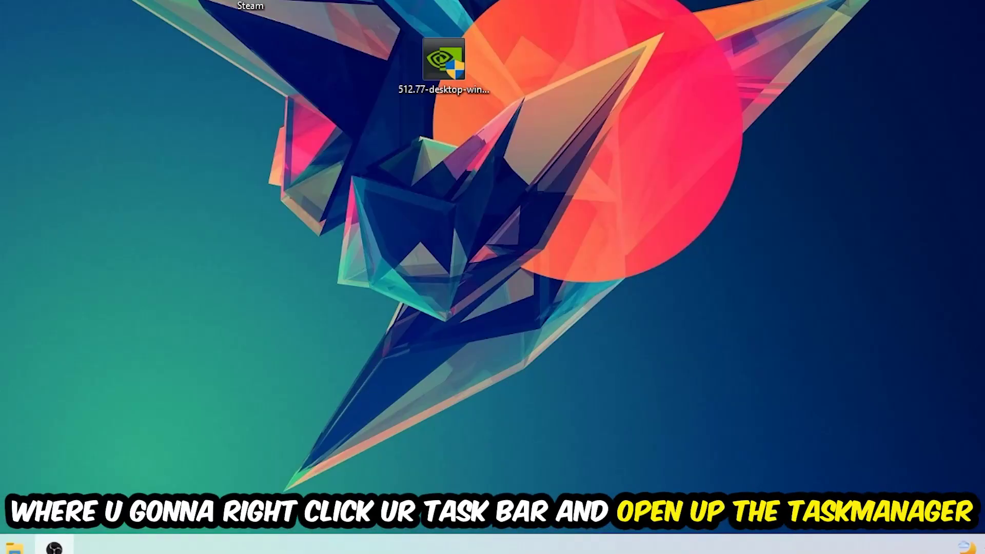
Step: In Task Manager, sort processes by CPU and GPU usage and end the high-usage OBS Studio task
{"action": "right_click", "coordinate": [387, 548]}
{"action": "left_click", "coordinate": [431, 486]}
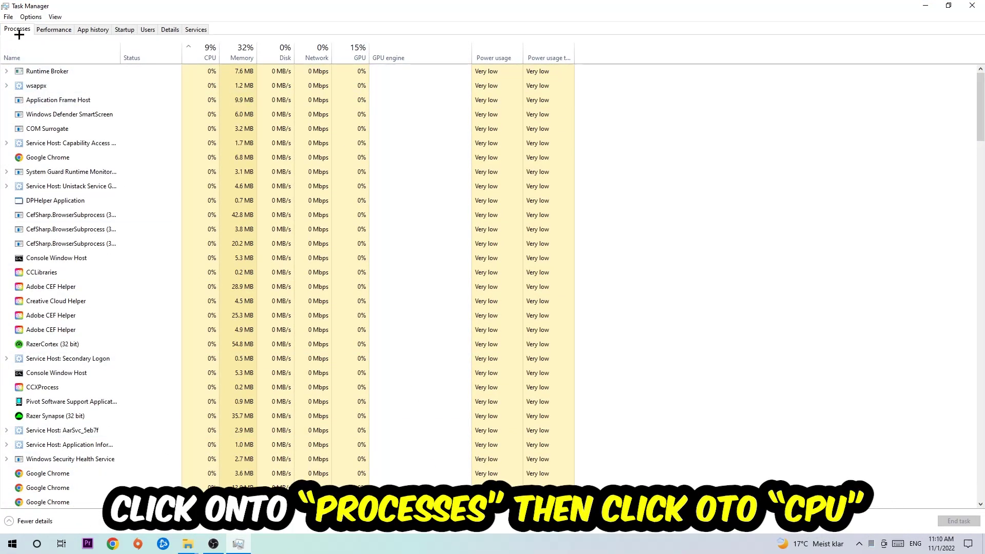
{"action": "left_click", "coordinate": [210, 48]}
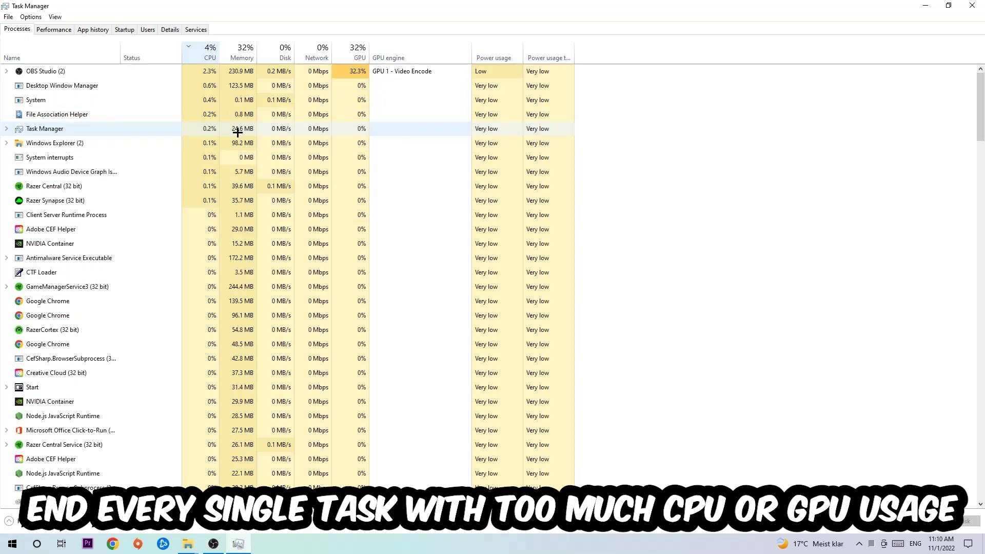
{"action": "left_click", "coordinate": [350, 52]}
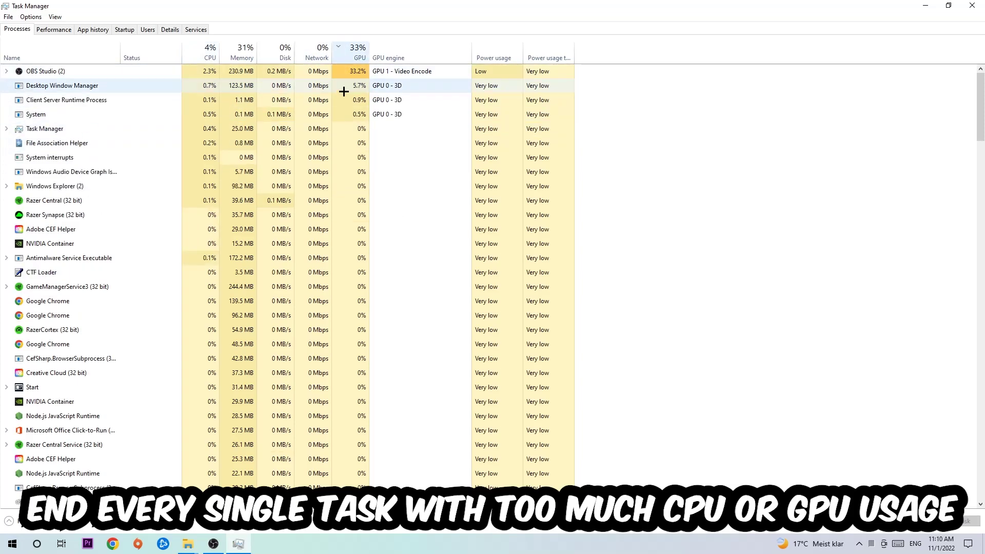
{"action": "right_click", "coordinate": [359, 71]}
{"action": "left_click", "coordinate": [371, 10]}
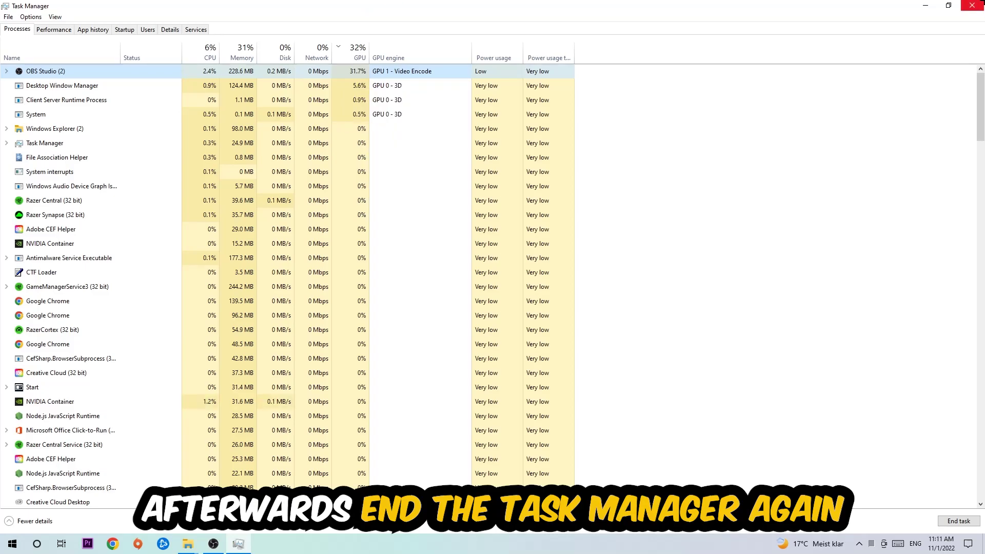
{"action": "left_click", "coordinate": [972, 6]}
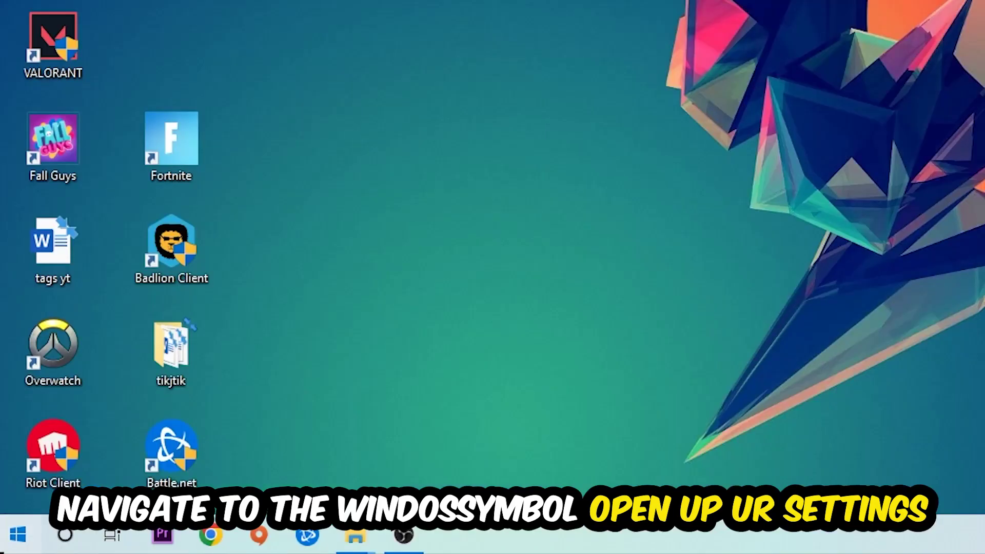
Step: Open the Gaming section of Windows Settings from the Start menu
{"action": "left_click", "coordinate": [12, 544]}
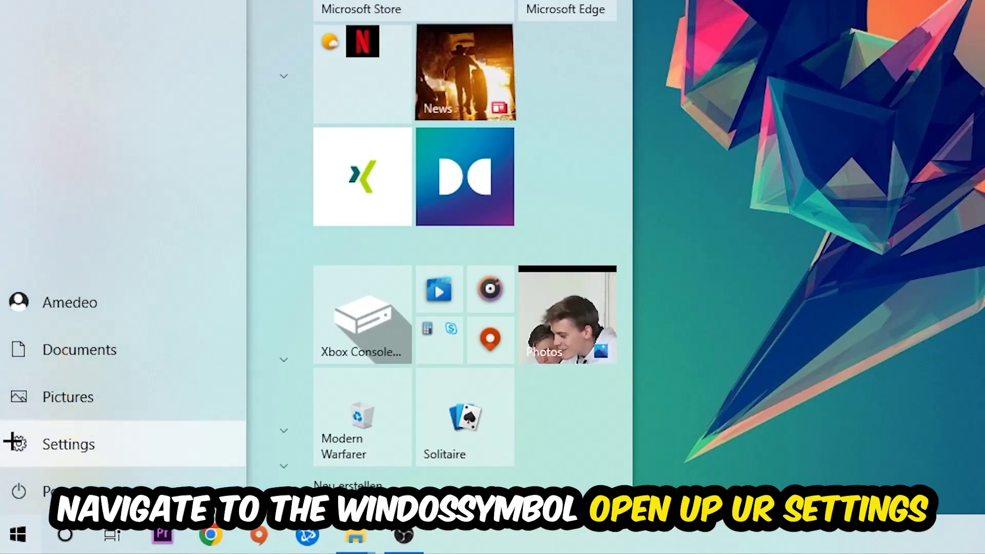
{"action": "left_click", "coordinate": [12, 441]}
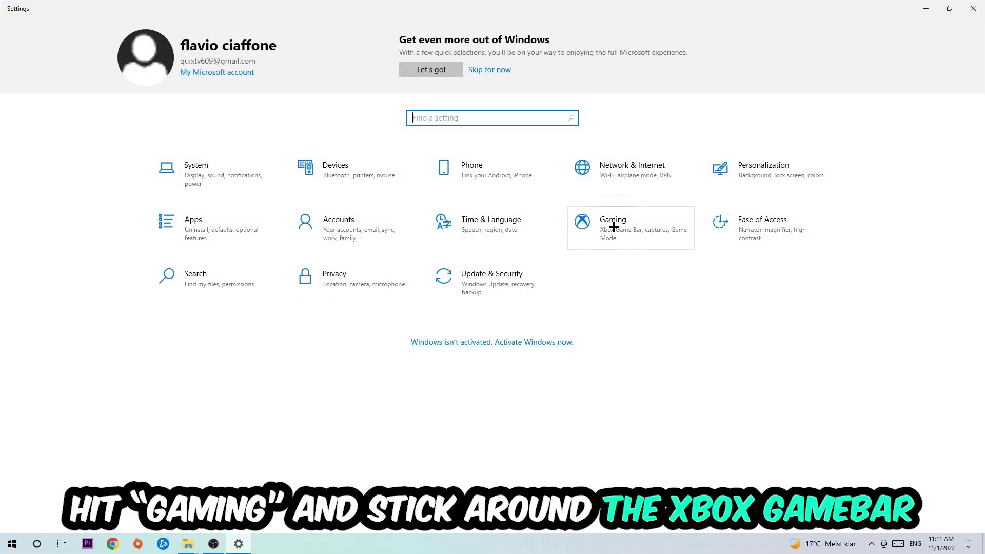
{"action": "left_click", "coordinate": [610, 217]}
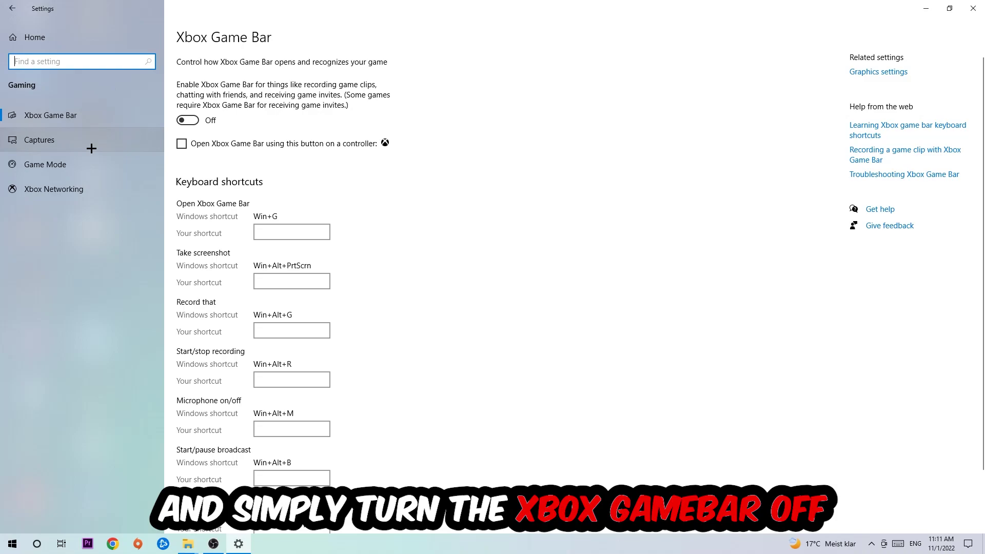
Step: Check that background recording is off under Captures, then view the Game Mode page
{"action": "left_click", "coordinate": [39, 139]}
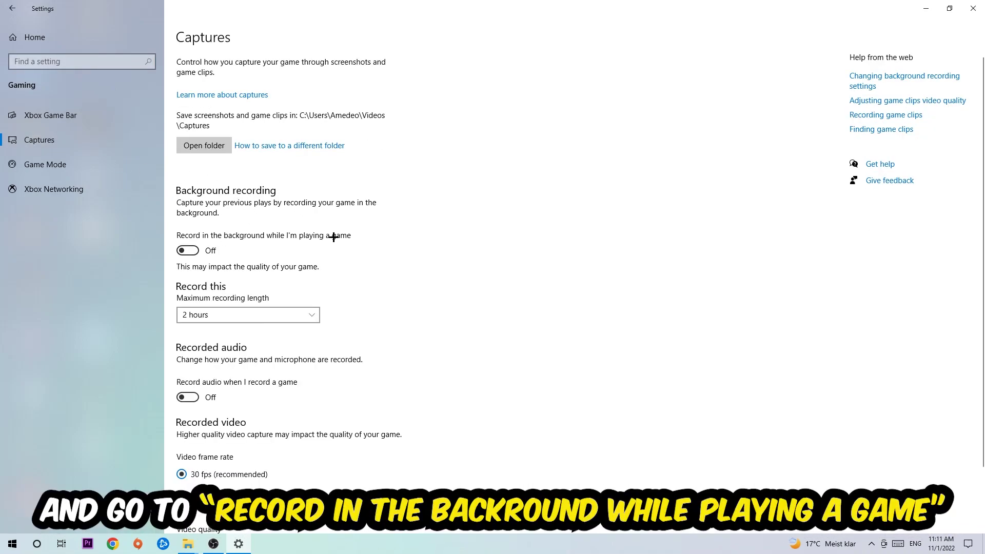
{"action": "left_click", "coordinate": [38, 173]}
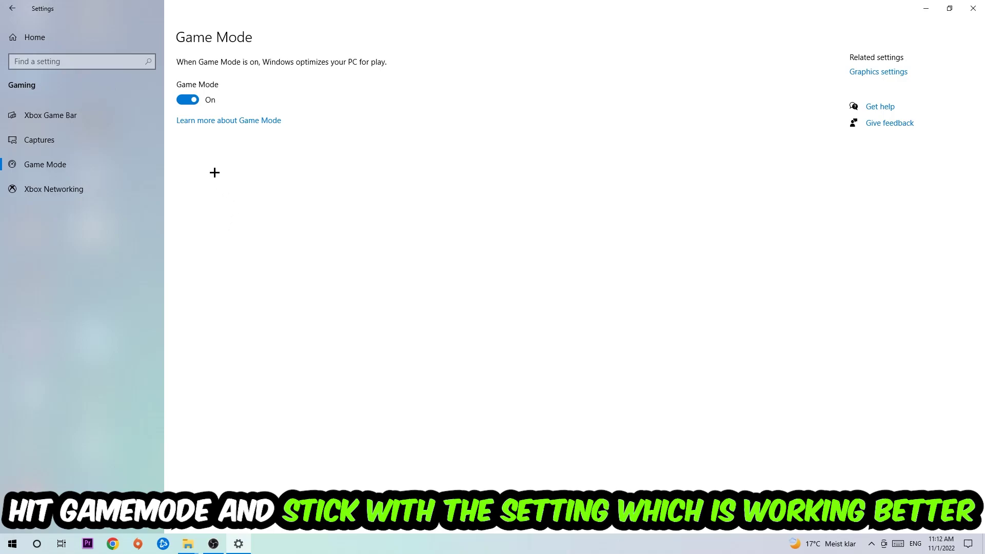
Step: Go back to Settings Home and view Update & Security's Windows Update status
{"action": "left_click", "coordinate": [26, 25]}
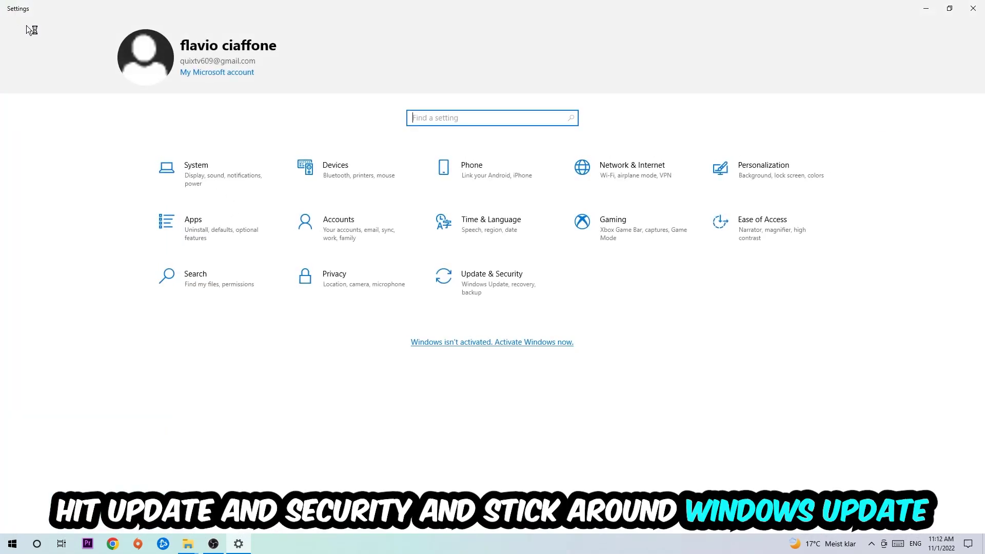
{"action": "left_click", "coordinate": [469, 286]}
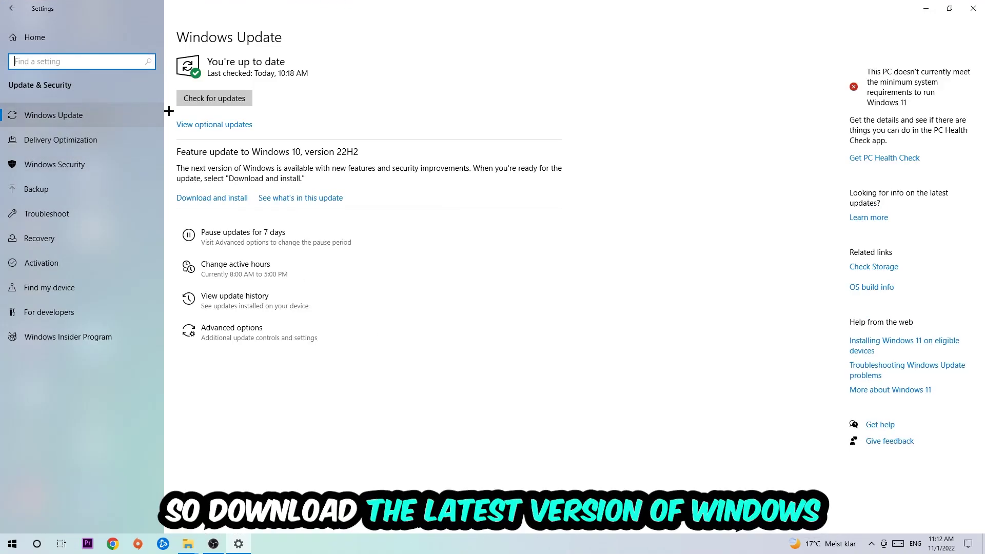
Step: Close Settings and drag the NVIDIA driver installer icon lower on the desktop
{"action": "left_click", "coordinate": [972, 8]}
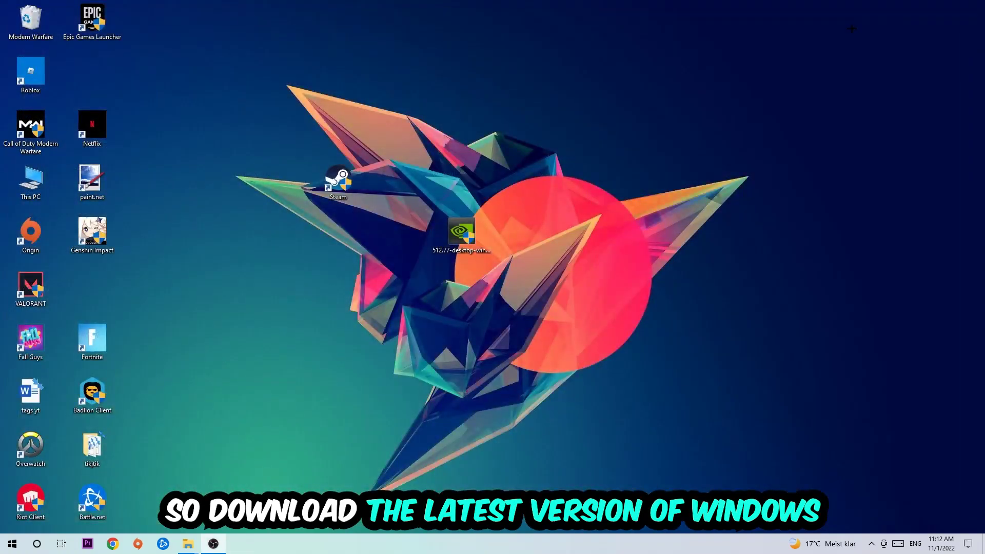
{"action": "left_click_drag", "start_coordinate": [461, 230], "coordinate": [461, 285]}
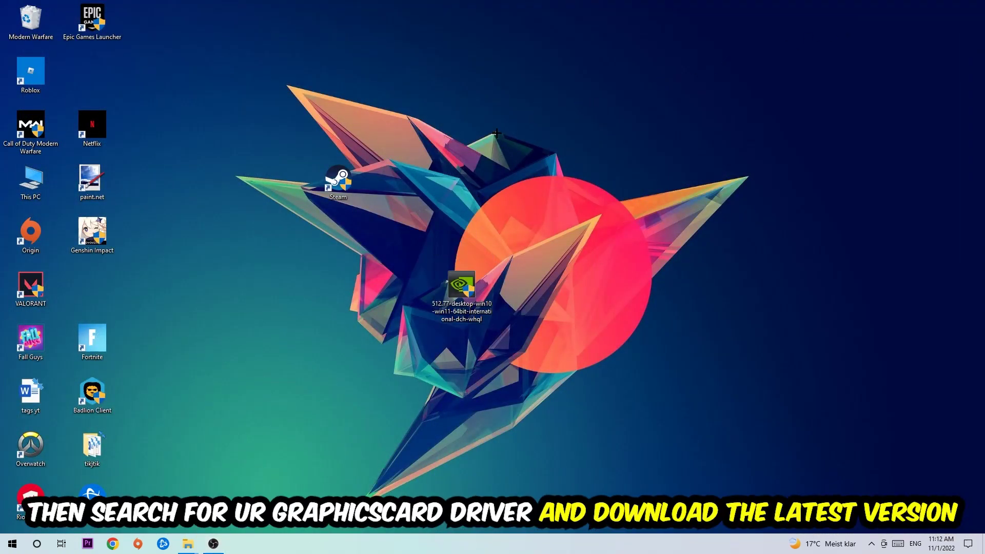